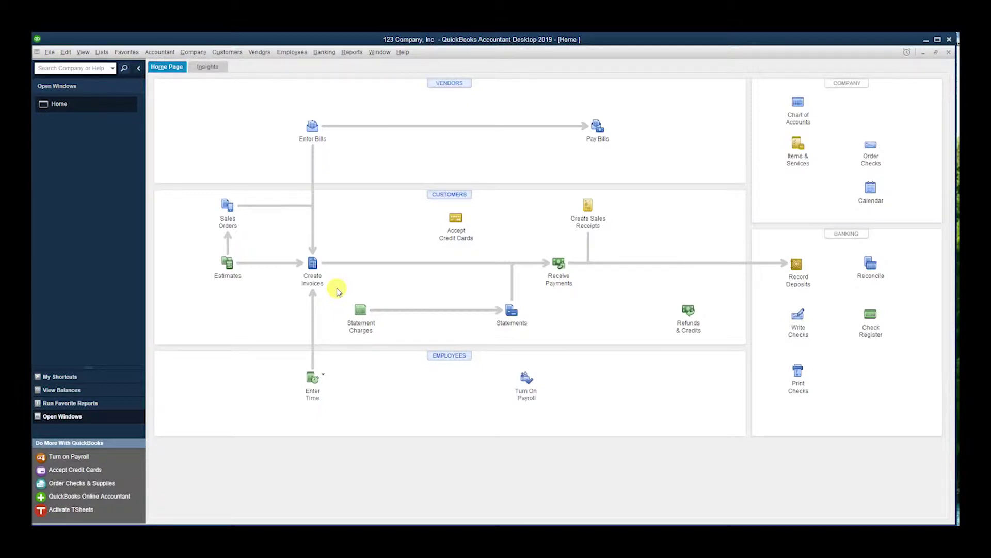
Run the Profit & Loss by Job report and drill into 789 Main Street's Construction Income.
{"action": "left_click", "coordinate": [352, 52]}
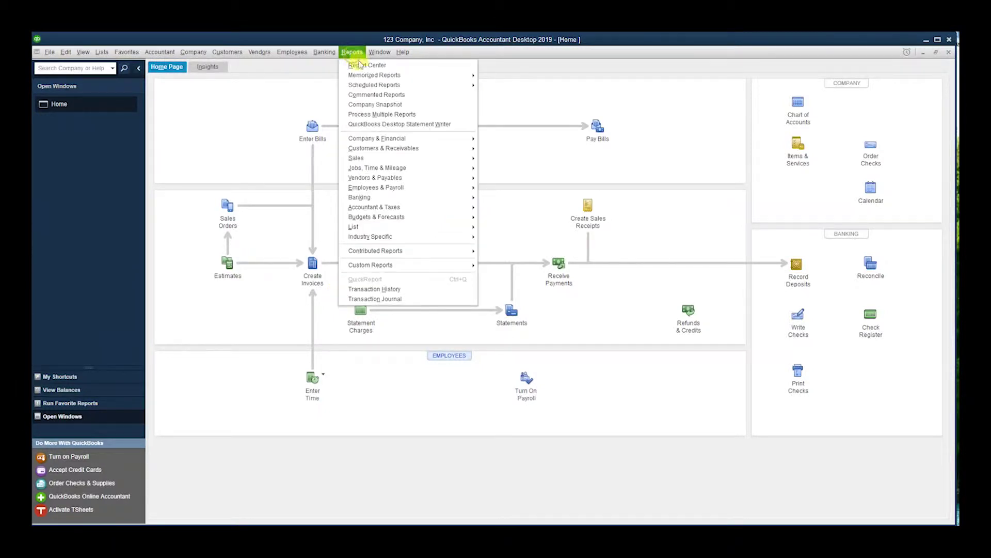
{"action": "mouse_move", "coordinate": [377, 138]}
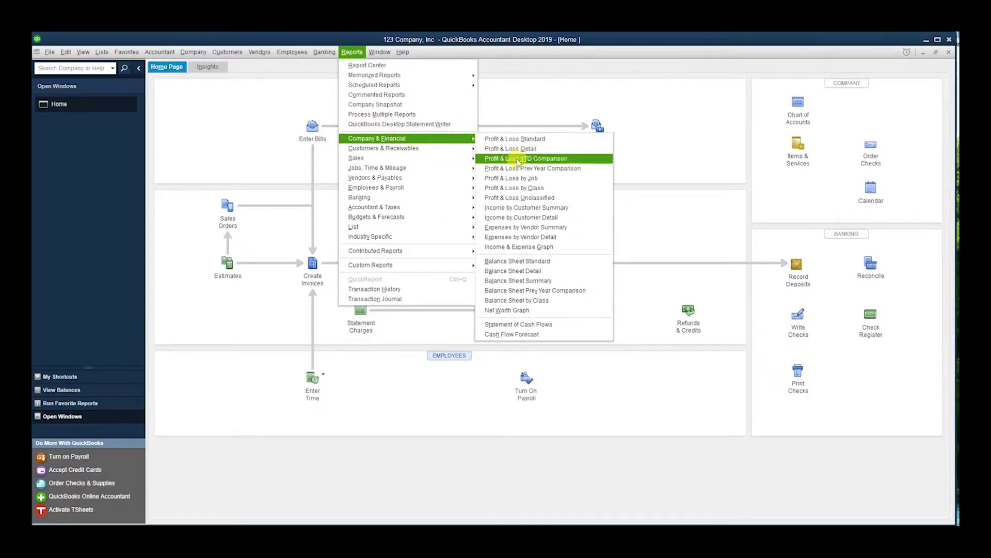
{"action": "left_click", "coordinate": [542, 179]}
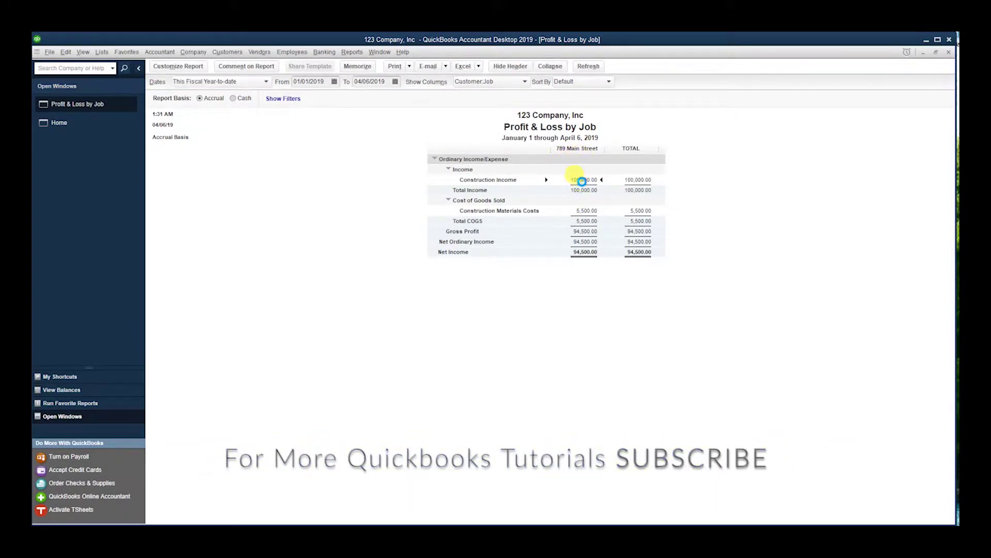
{"action": "double_click", "coordinate": [583, 180]}
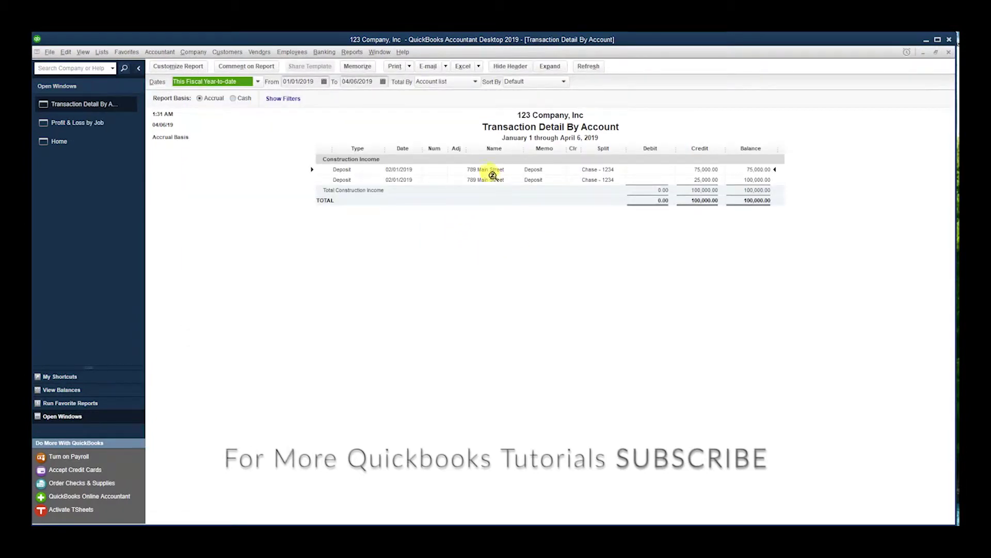
{"action": "left_click", "coordinate": [708, 169]}
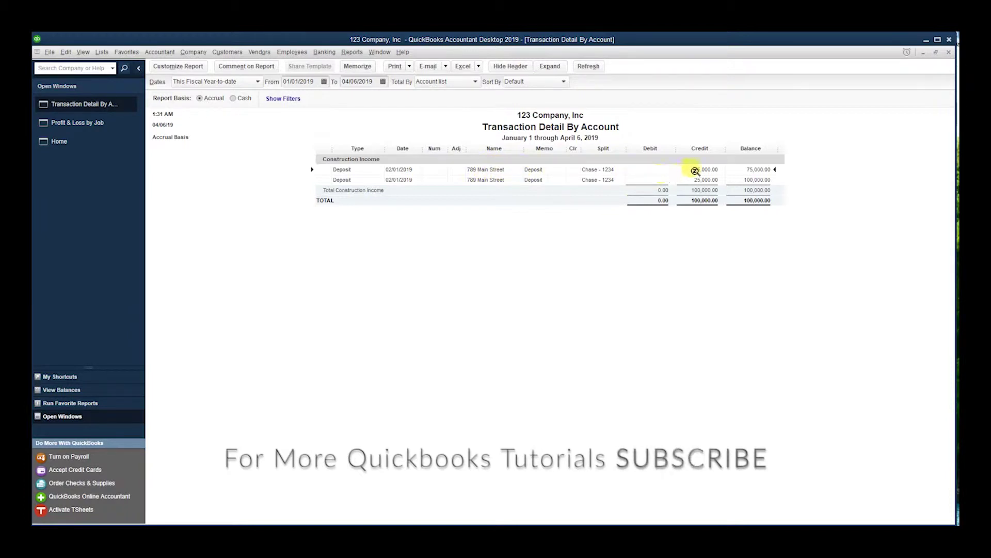
{"action": "double_click", "coordinate": [534, 168]}
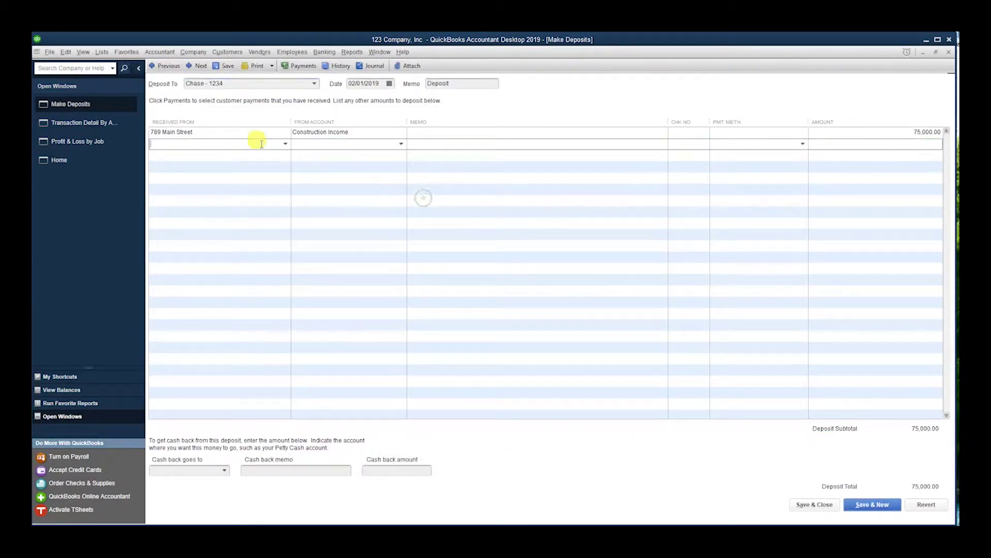
{"action": "left_click", "coordinate": [200, 132]}
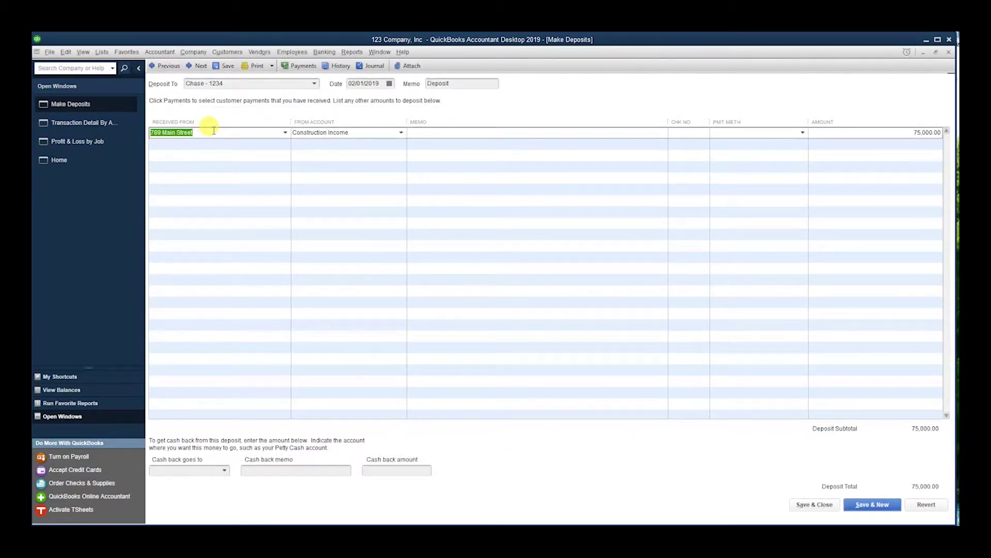
{"action": "left_click", "coordinate": [863, 132]}
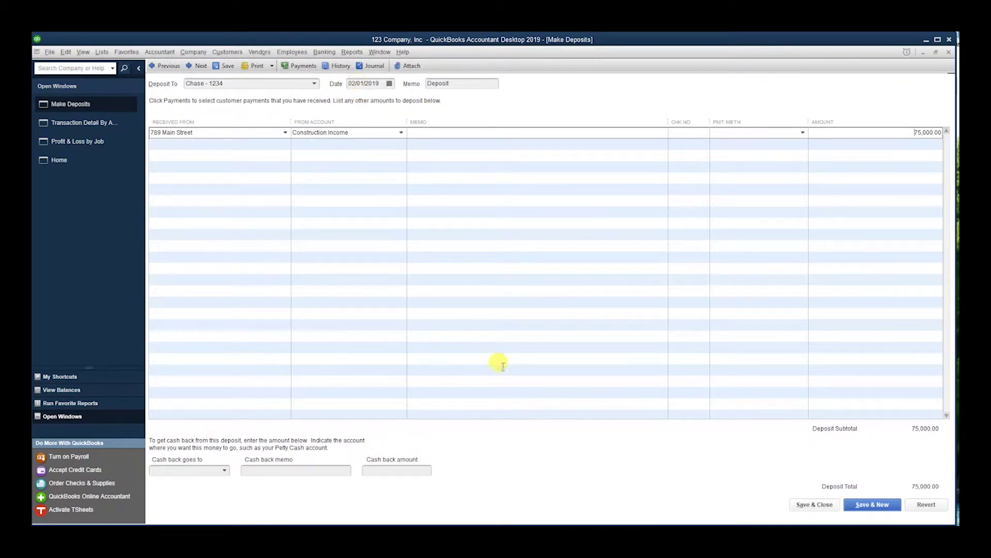
{"action": "key", "text": "Escape"}
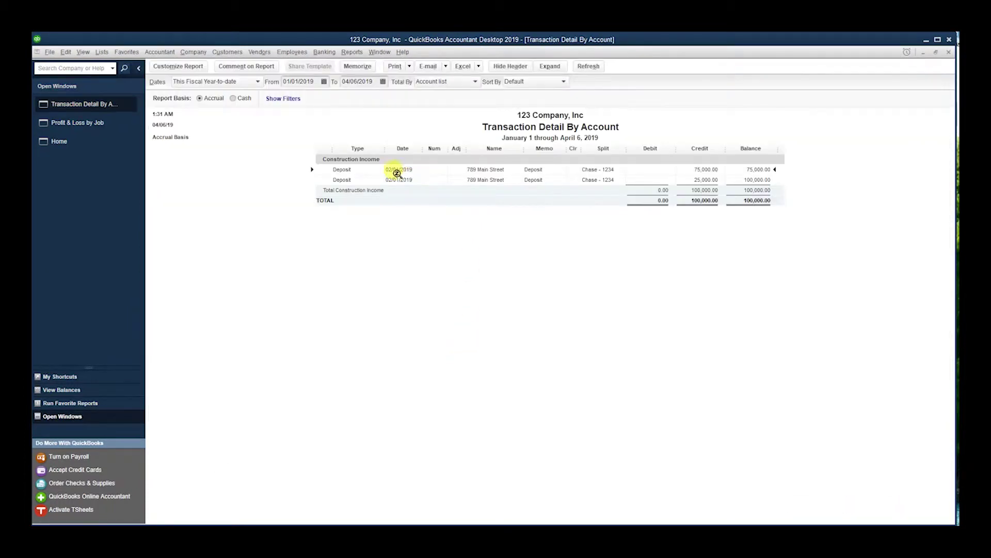
{"action": "key", "text": "Escape"}
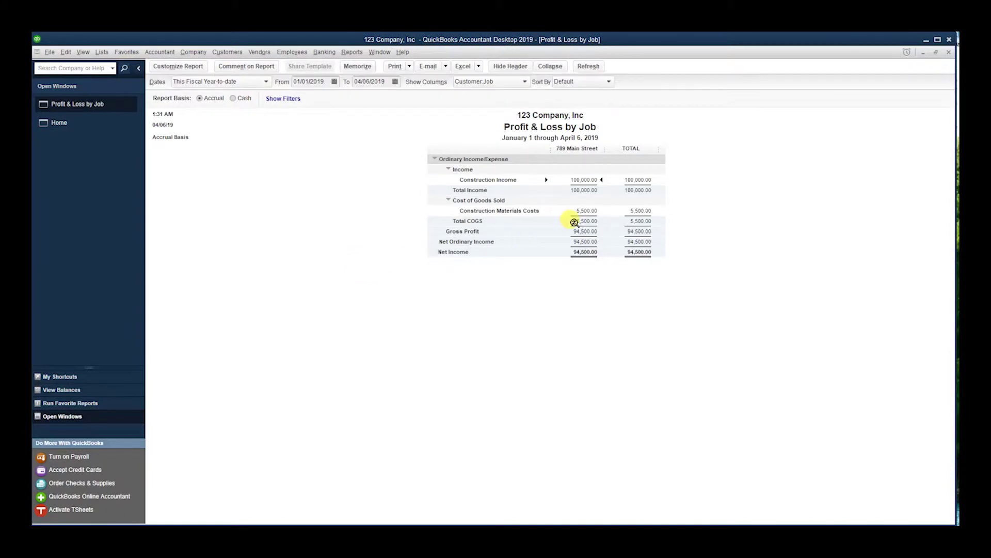
Drill into Construction Materials Costs and open check 150 from the detail list.
{"action": "double_click", "coordinate": [583, 211]}
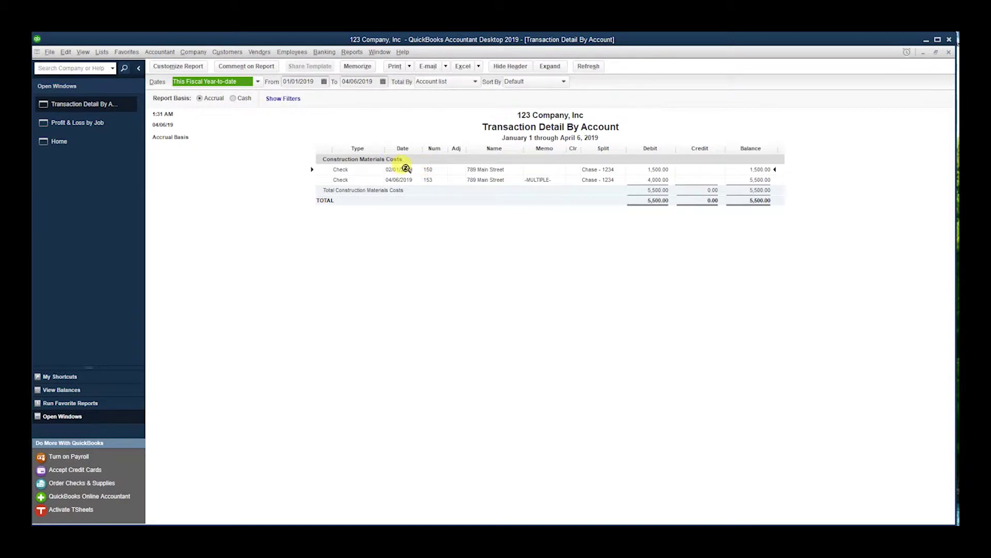
{"action": "double_click", "coordinate": [479, 169]}
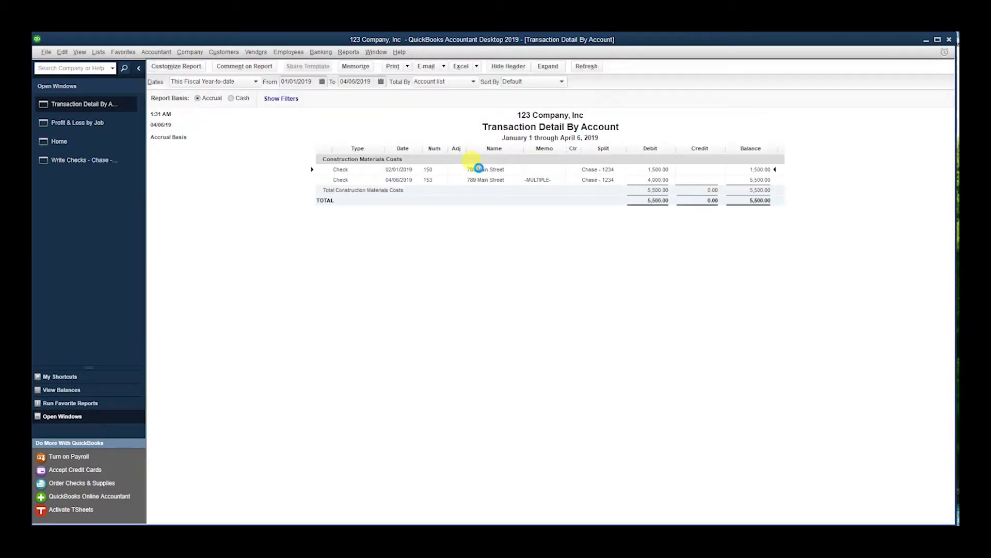
{"action": "left_click", "coordinate": [205, 301]}
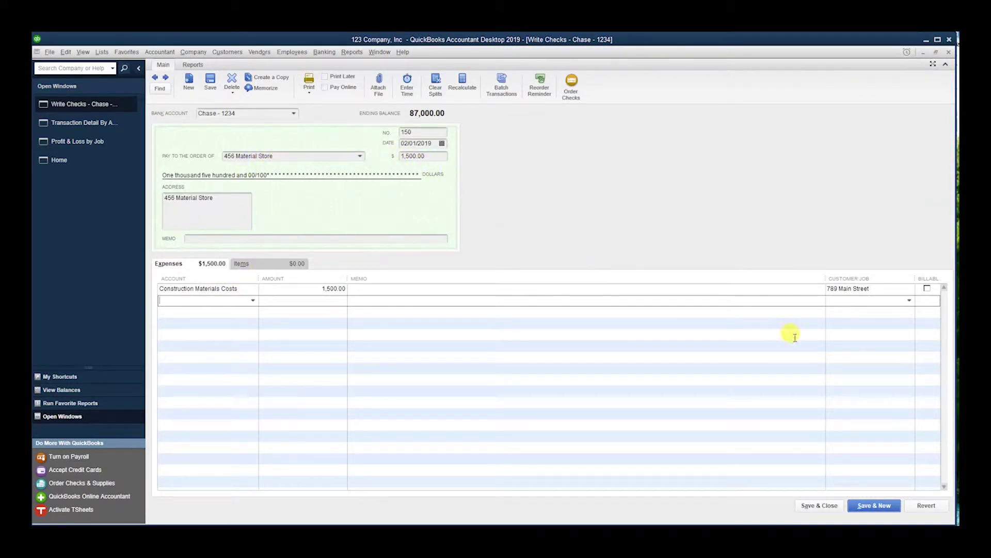
Confirm check 150 is charged to 789 Main Street, close it, and note check 153.
{"action": "left_click", "coordinate": [874, 289]}
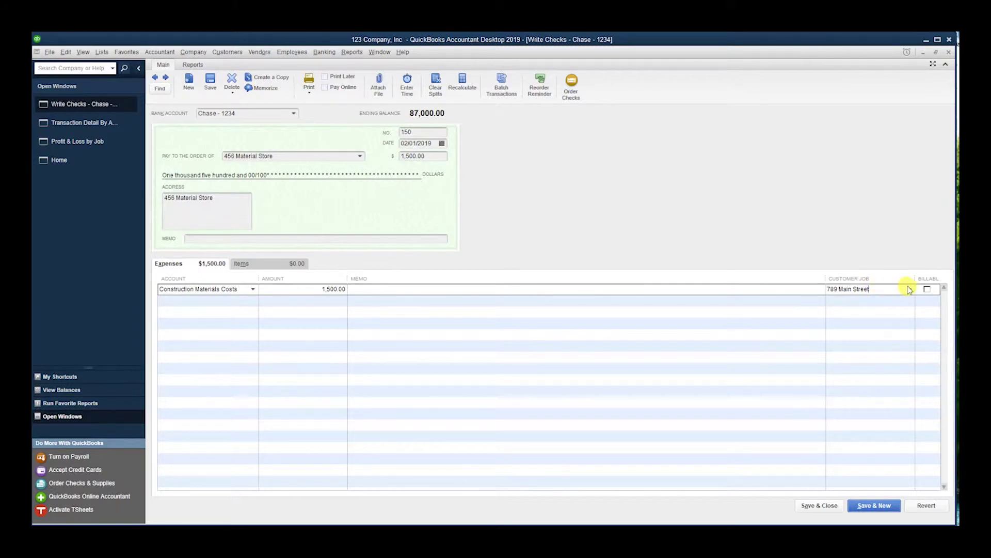
{"action": "left_click", "coordinate": [909, 288]}
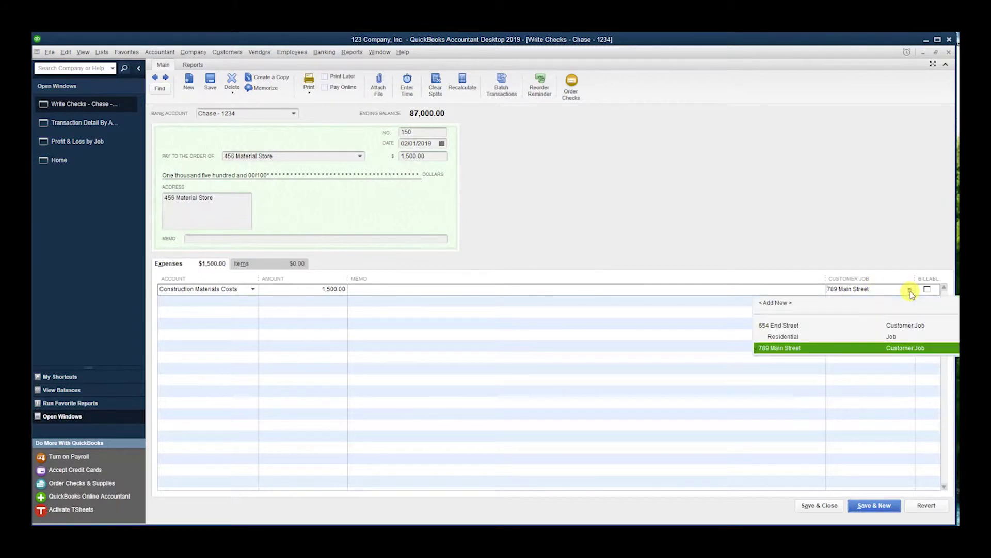
{"action": "left_click", "coordinate": [779, 348]}
{"action": "left_click", "coordinate": [667, 314]}
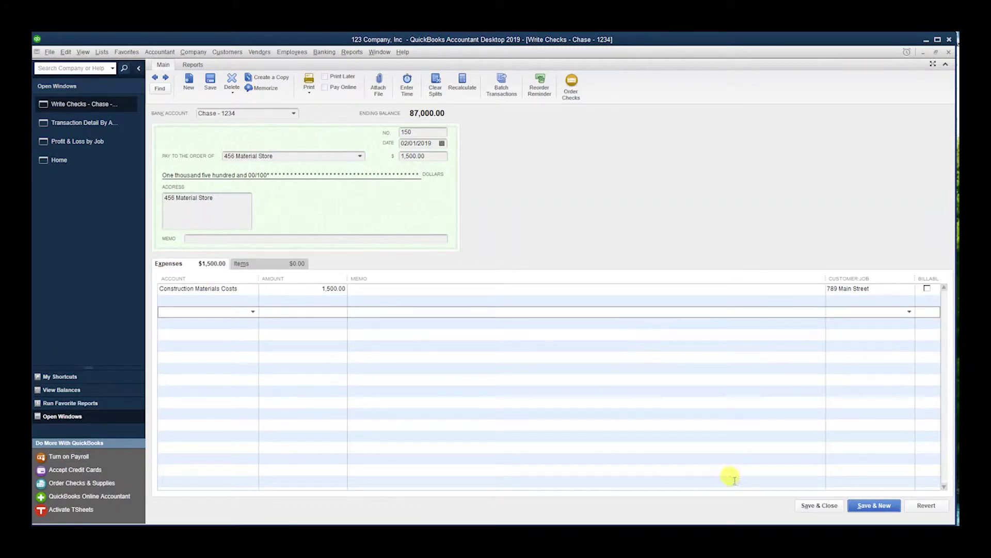
{"action": "left_click", "coordinate": [820, 505]}
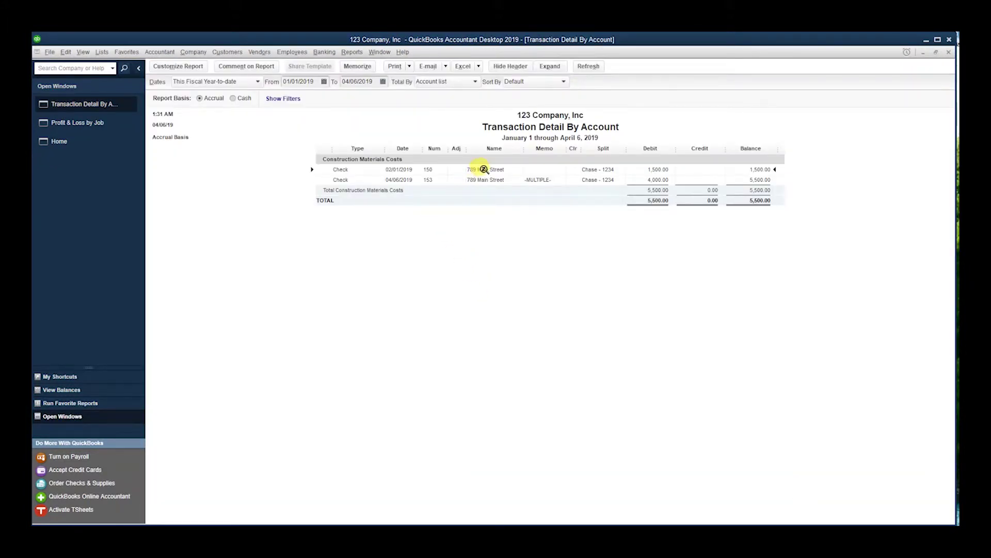
{"action": "left_click", "coordinate": [479, 180]}
{"action": "left_click", "coordinate": [323, 51]}
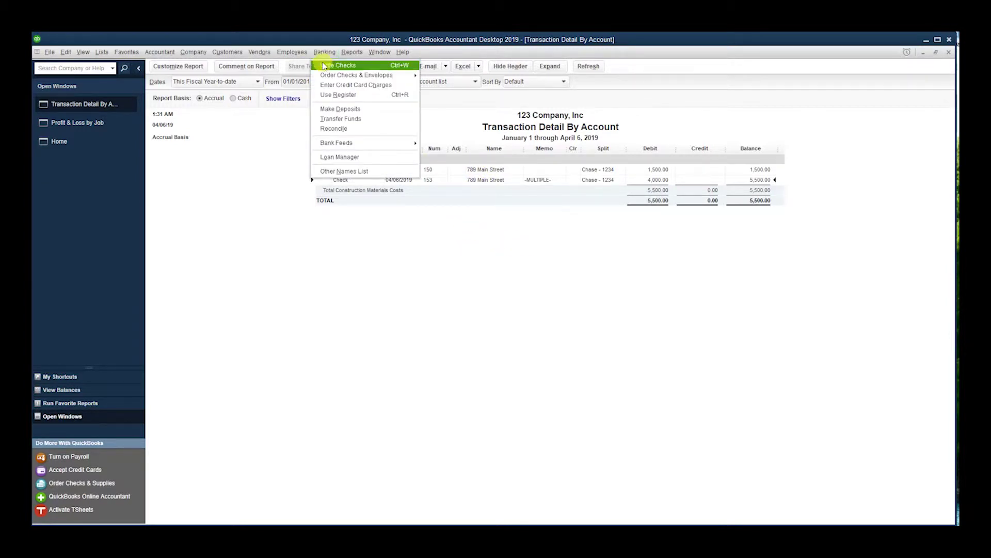
Start a new check to 456 Material Store for 10,000.00.
{"action": "left_click", "coordinate": [337, 65]}
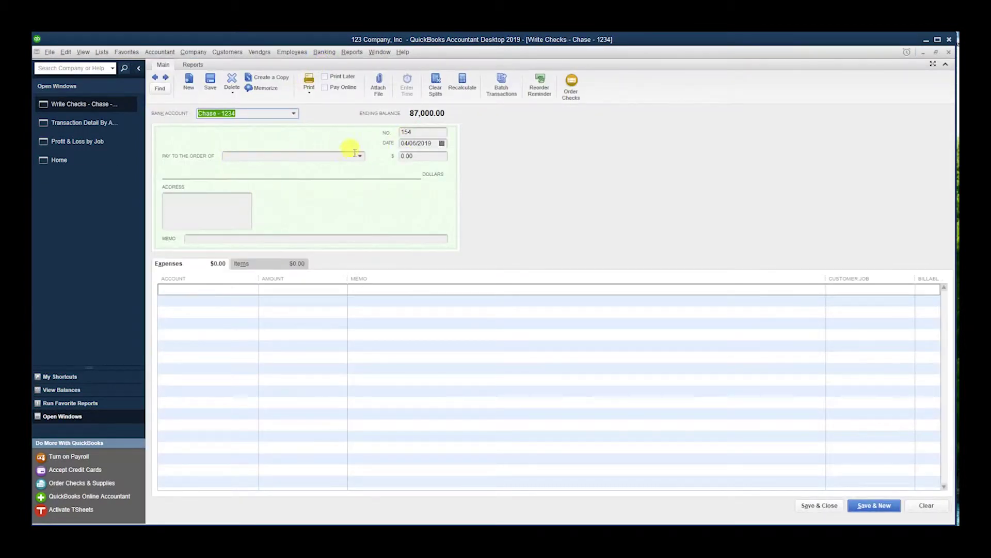
{"action": "left_click", "coordinate": [320, 156]}
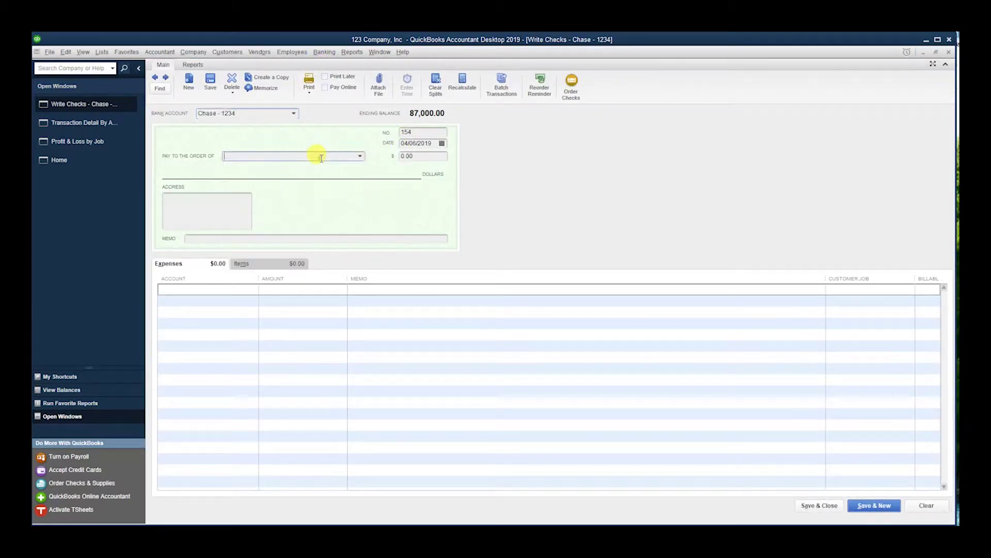
{"action": "left_click", "coordinate": [360, 157]}
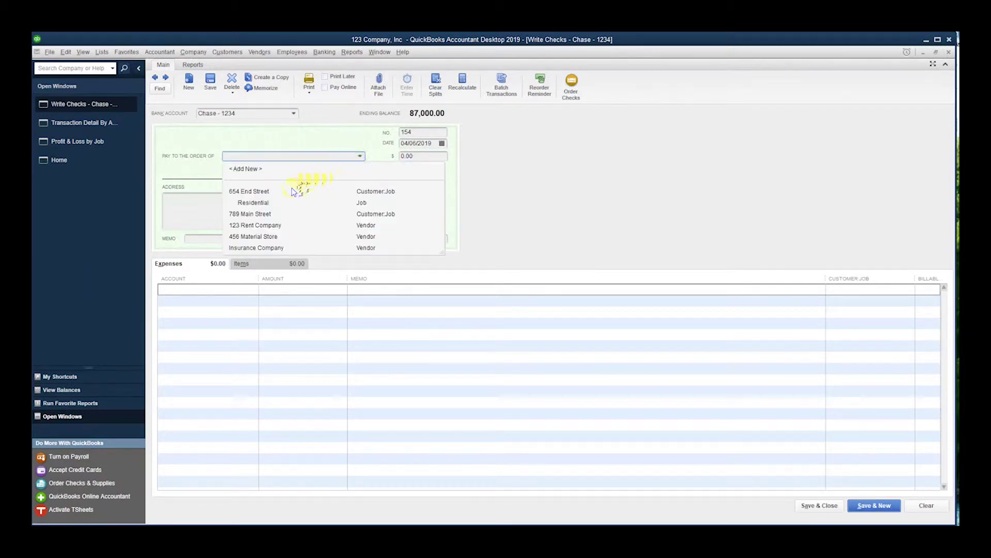
{"action": "left_click", "coordinate": [275, 236]}
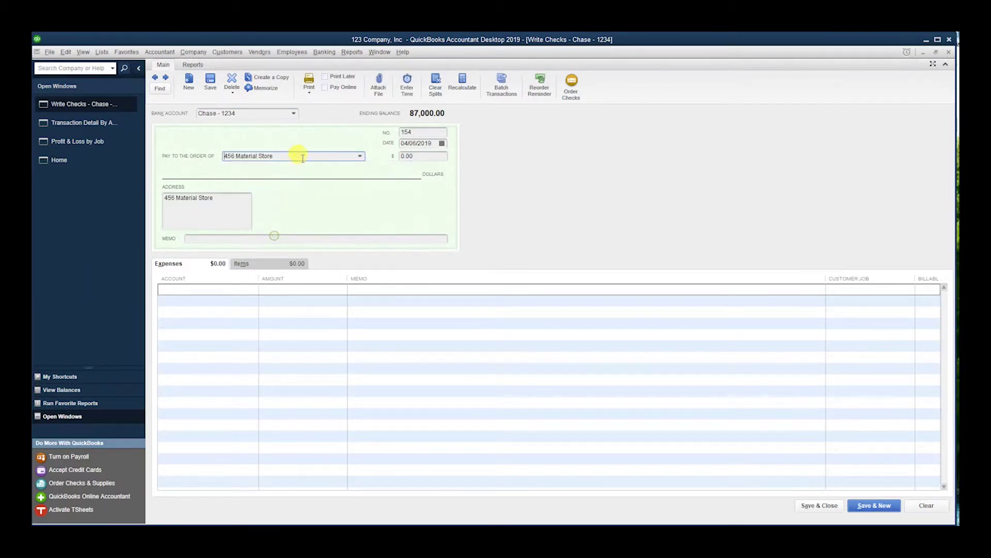
{"action": "left_click", "coordinate": [412, 158]}
{"action": "key", "text": "Tab"}
Charge the check to Construction Materials Costs for 789 Main Street and save check 154.
{"action": "left_click", "coordinate": [227, 289]}
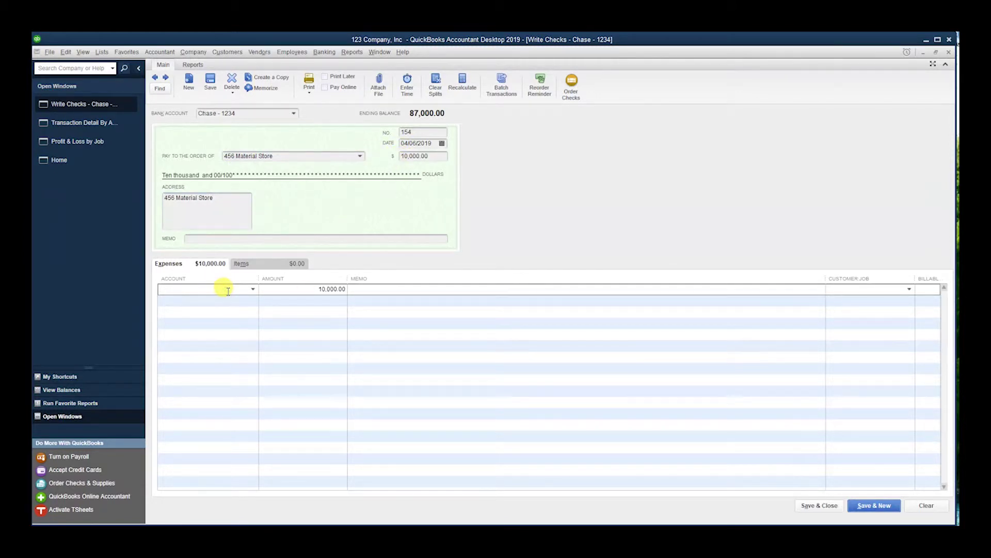
{"action": "type", "text": "Con"}
{"action": "left_click", "coordinate": [242, 349]}
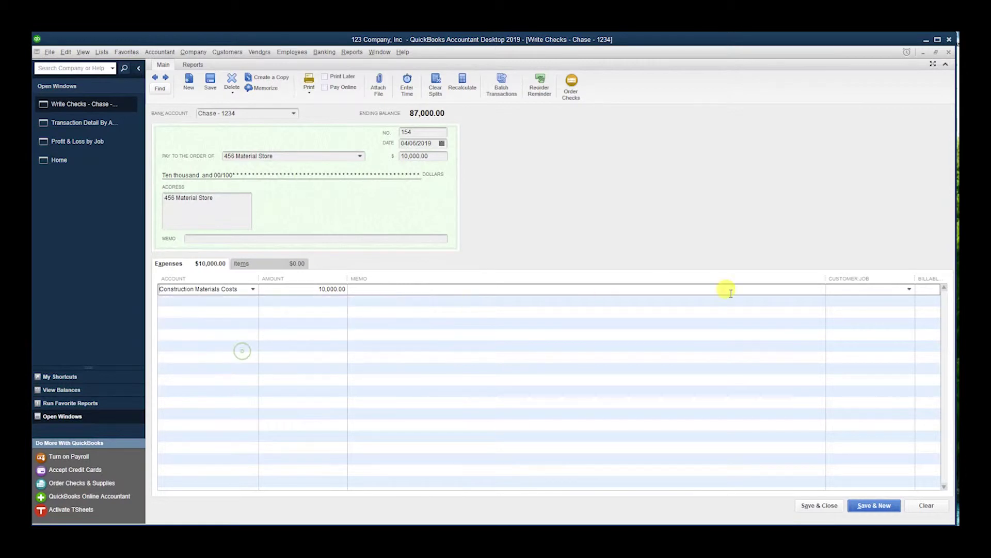
{"action": "left_click", "coordinate": [909, 289]}
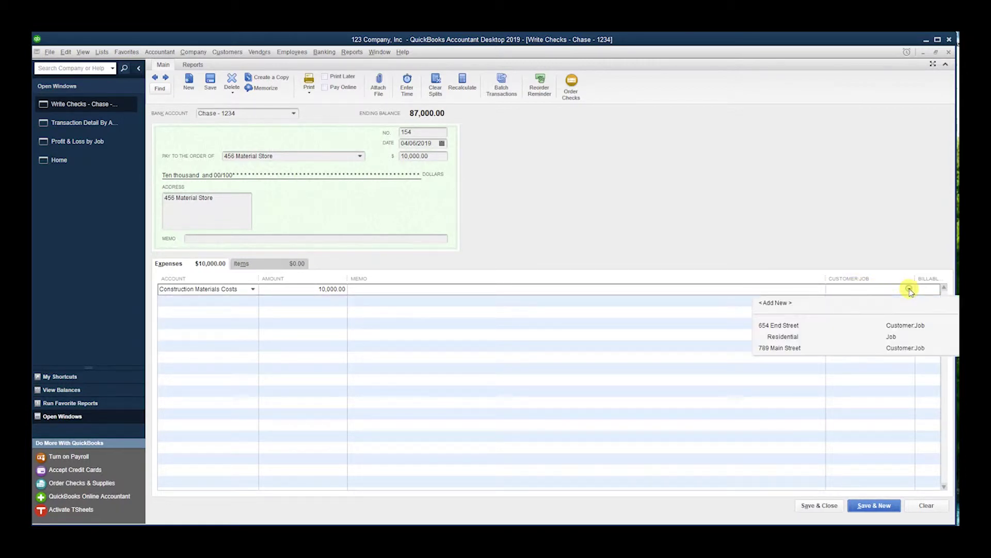
{"action": "left_click", "coordinate": [781, 348]}
{"action": "left_click", "coordinate": [635, 333]}
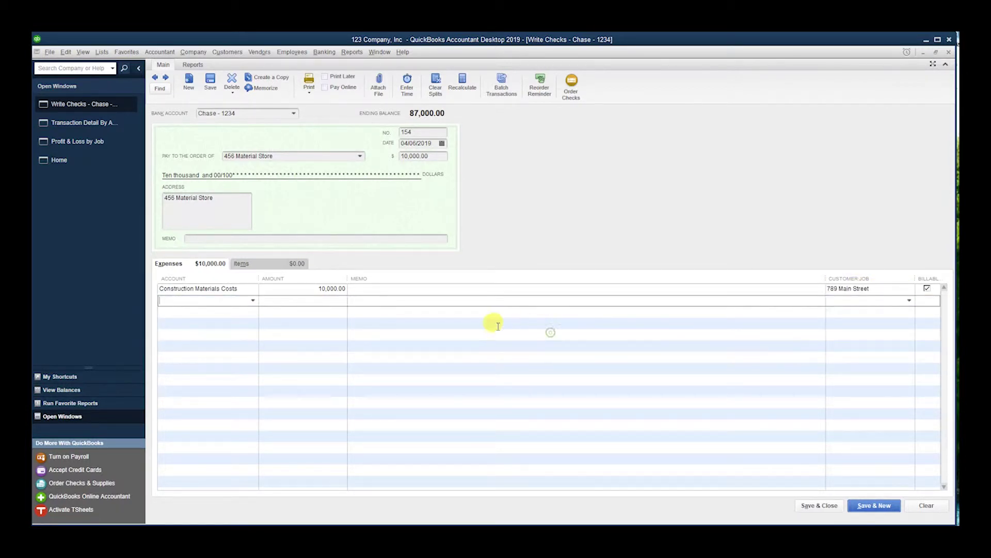
{"action": "left_click", "coordinate": [381, 291]}
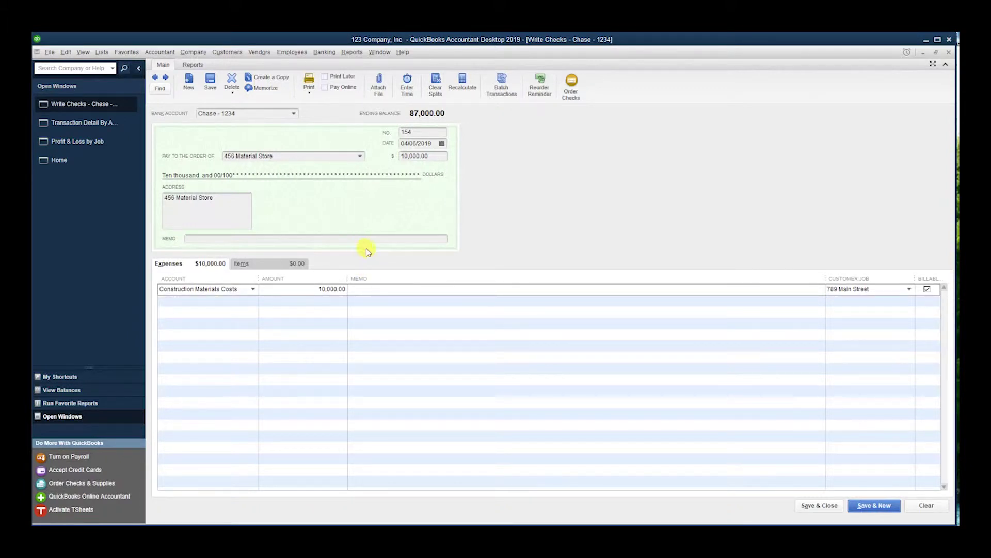
{"action": "left_click", "coordinate": [819, 505]}
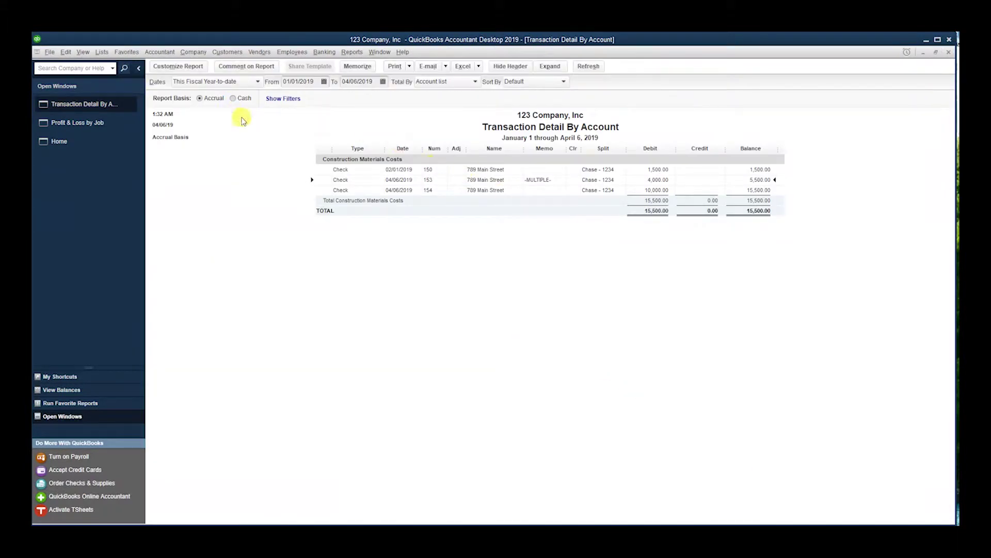
Close the detail report to view Profit & Loss by Job with 15,500.00 materials costs.
{"action": "key", "text": "Escape"}
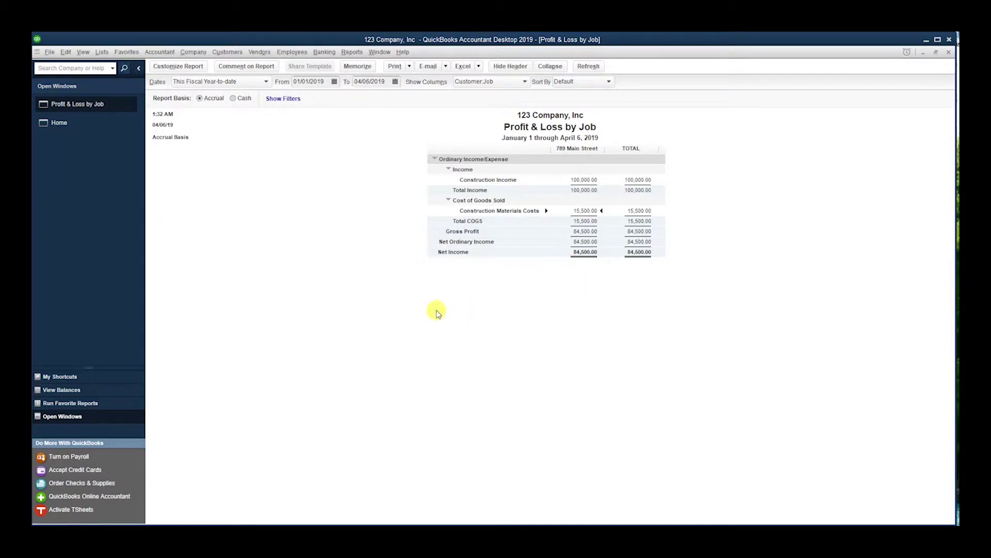
{"action": "left_click", "coordinate": [227, 52]}
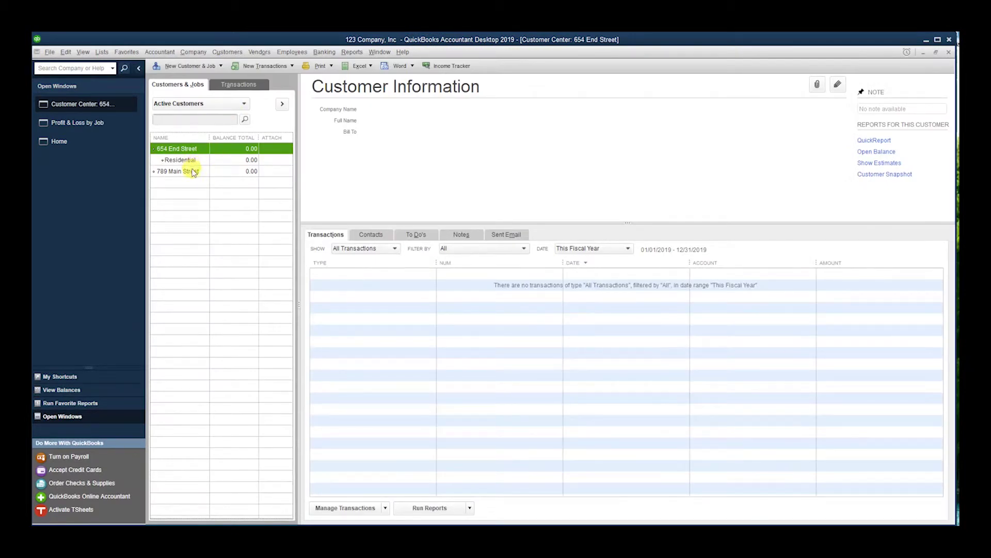
{"action": "left_click", "coordinate": [186, 172]}
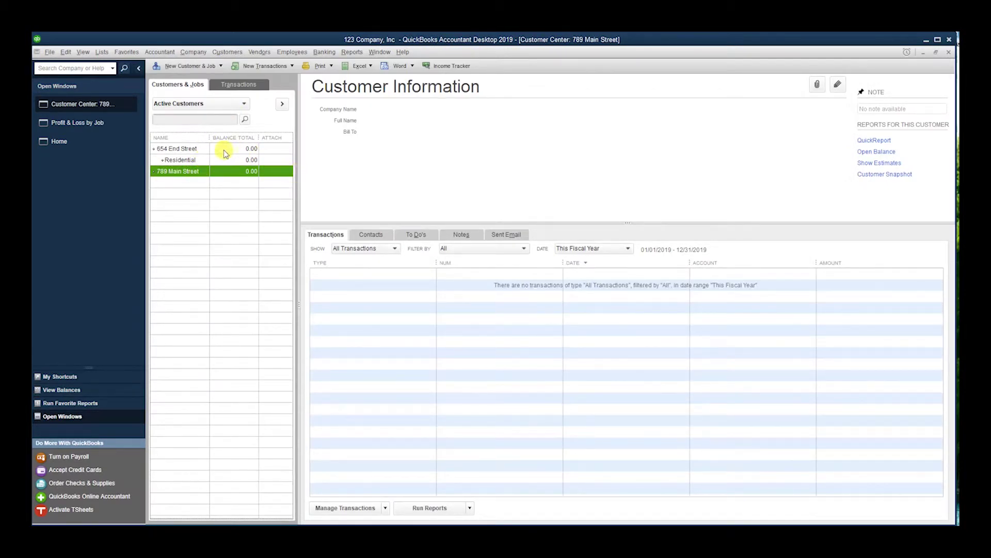
{"action": "left_click_drag", "start_coordinate": [211, 138], "coordinate": [220, 140]}
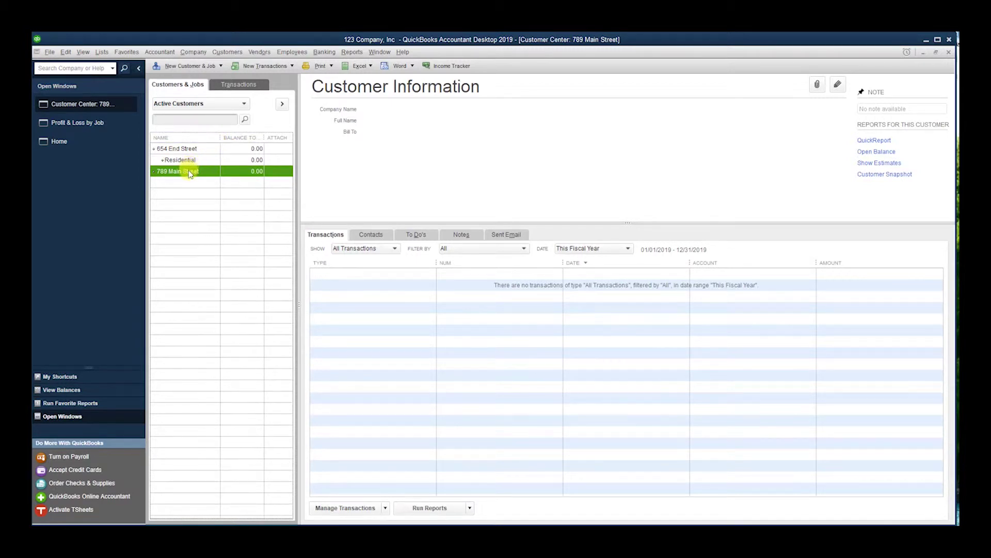
{"action": "left_click", "coordinate": [185, 148]}
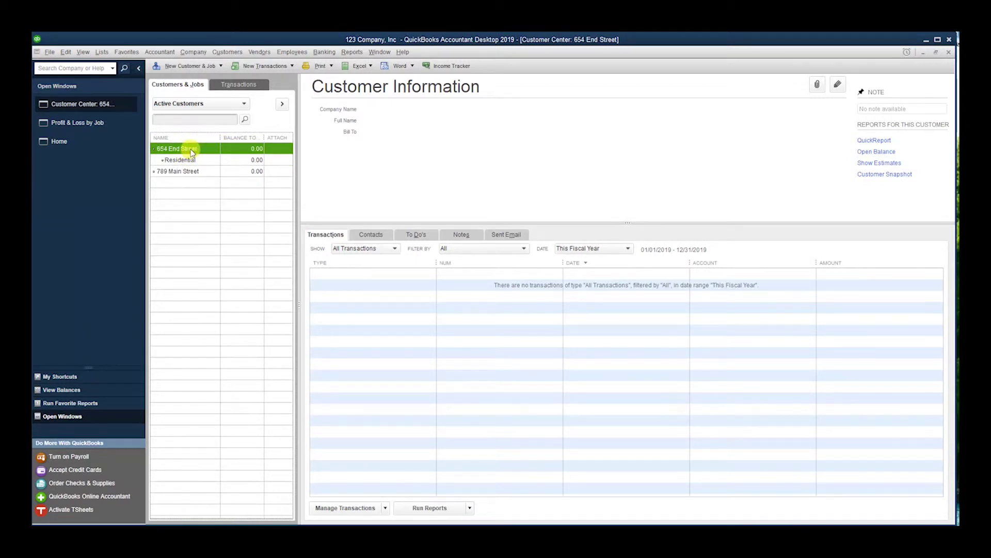
{"action": "left_click", "coordinate": [186, 160]}
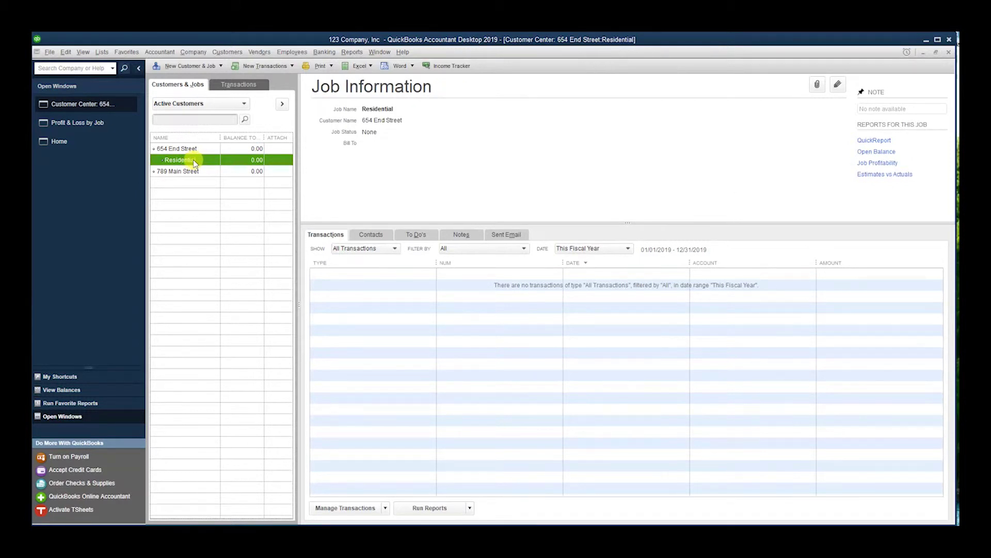
{"action": "left_click", "coordinate": [186, 148]}
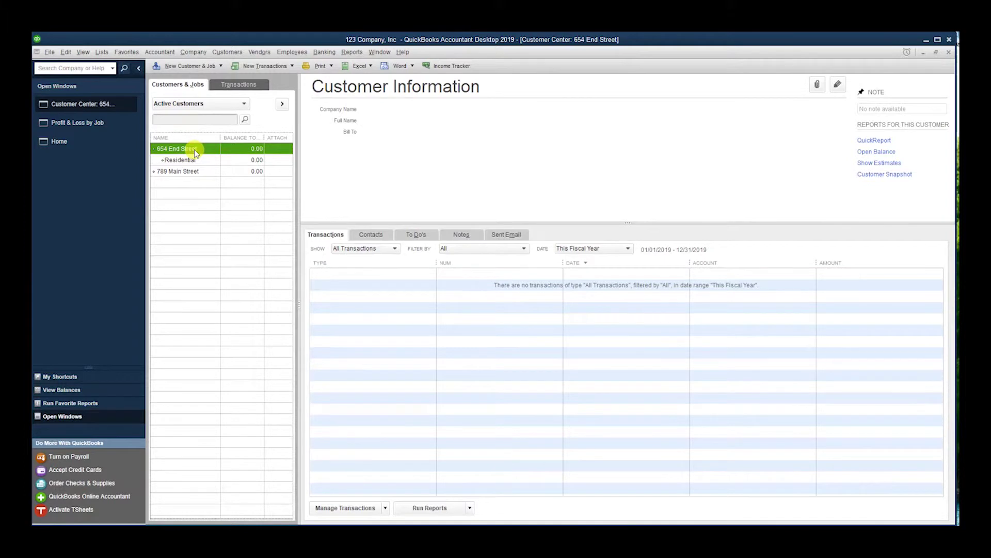
{"action": "right_click", "coordinate": [194, 150]}
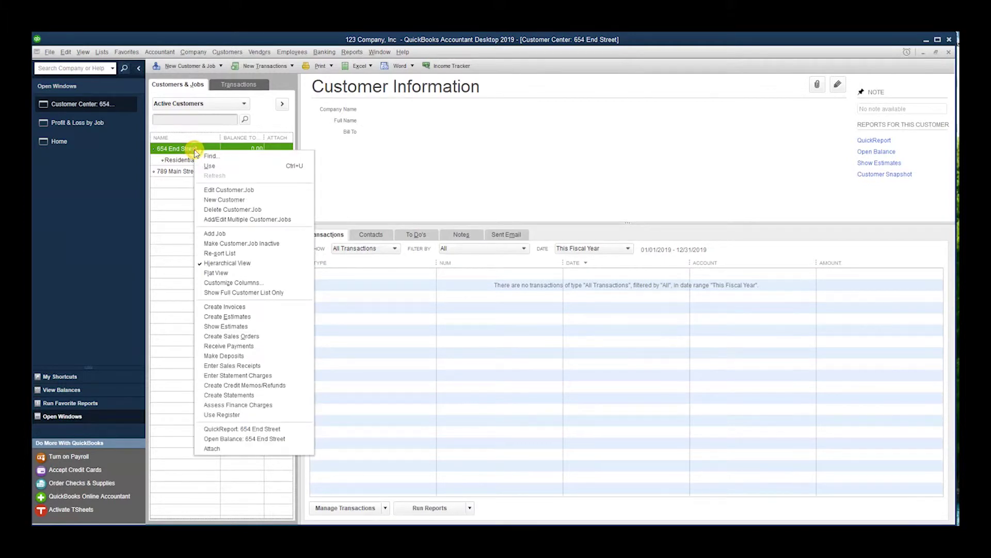
{"action": "left_click", "coordinate": [218, 233]}
{"action": "type", "text": "Commercial"}
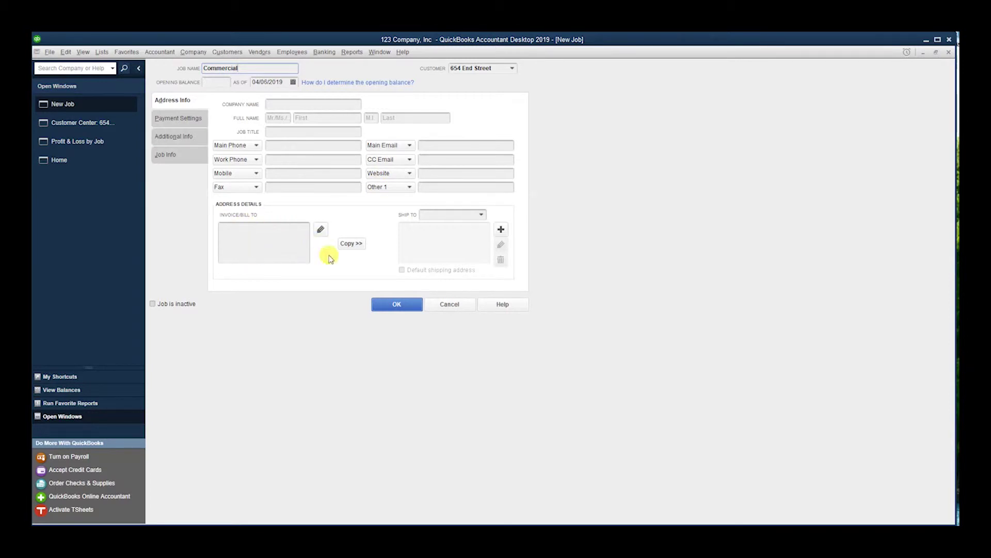
{"action": "left_click", "coordinate": [394, 304]}
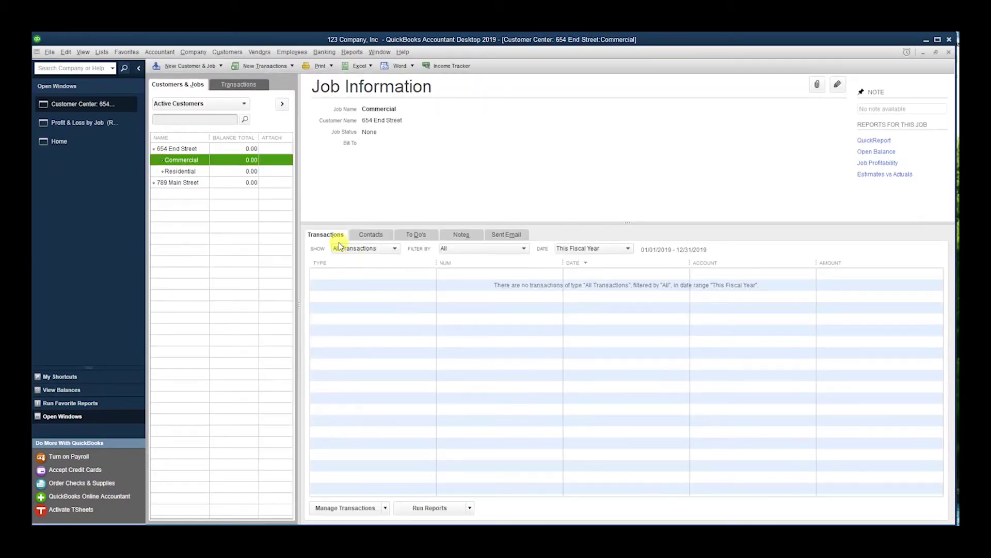
{"action": "left_click", "coordinate": [177, 148]}
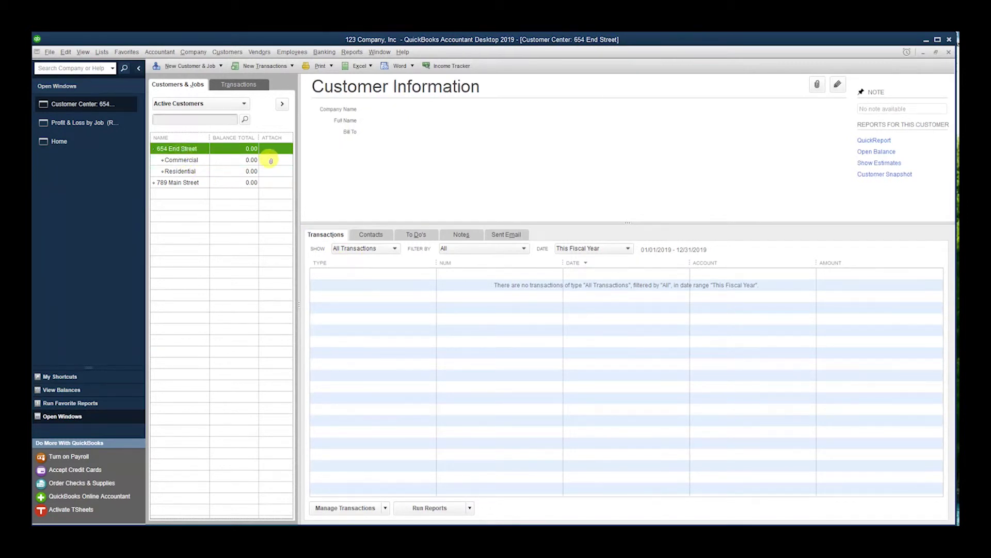
{"action": "left_click", "coordinate": [180, 159]}
{"action": "left_click", "coordinate": [176, 148]}
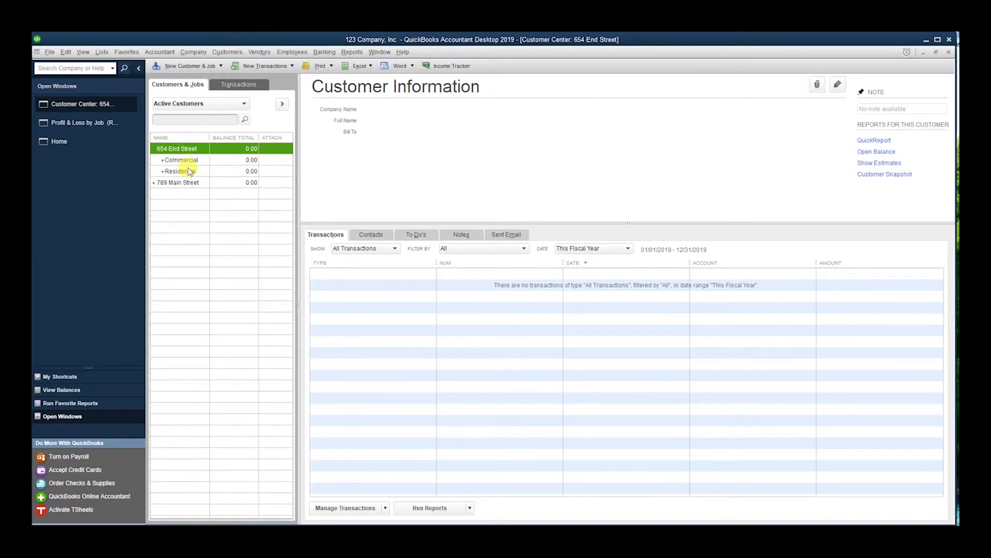
{"action": "left_click", "coordinate": [181, 160]}
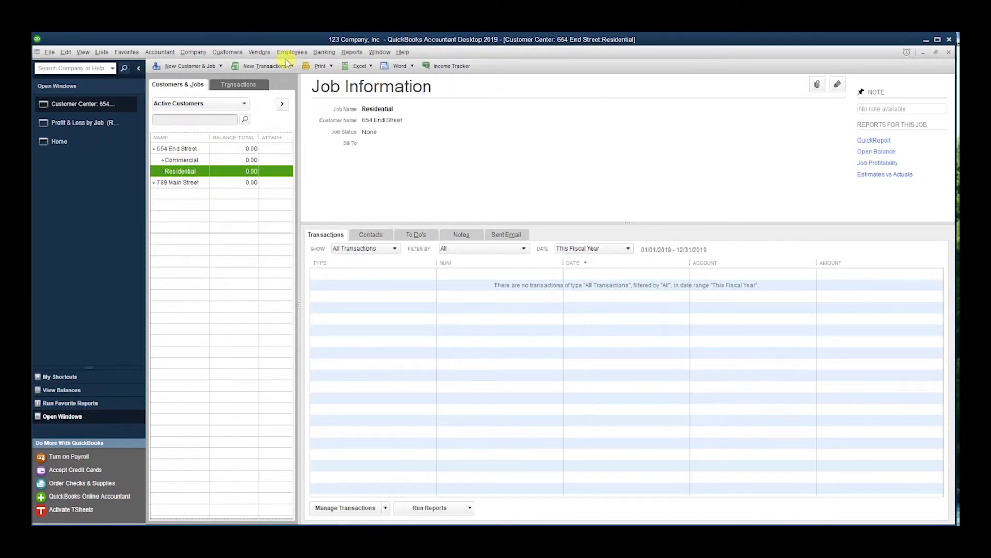
{"action": "left_click", "coordinate": [259, 52]}
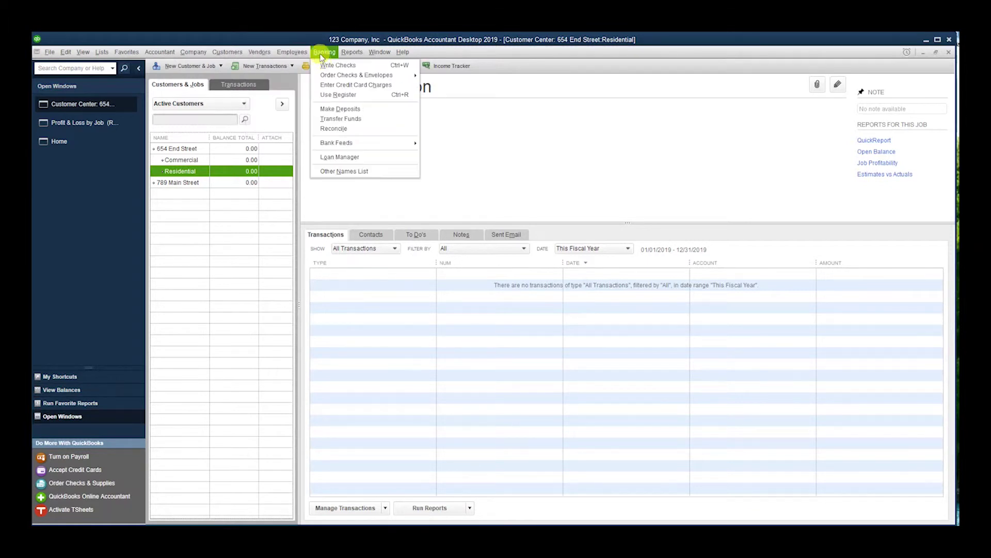
Start a new check to 456 Material Store for 20,000.00.
{"action": "left_click", "coordinate": [338, 65]}
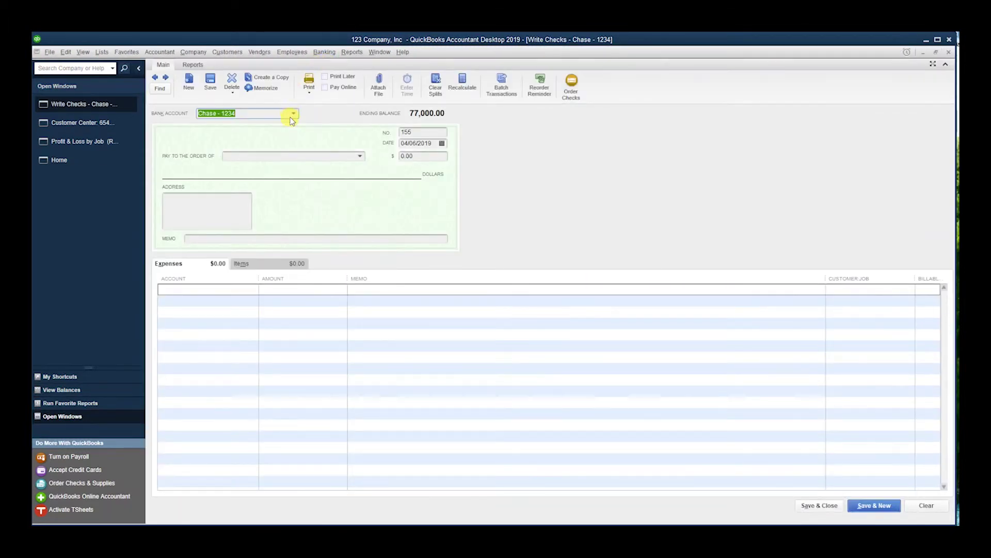
{"action": "left_click", "coordinate": [333, 156]}
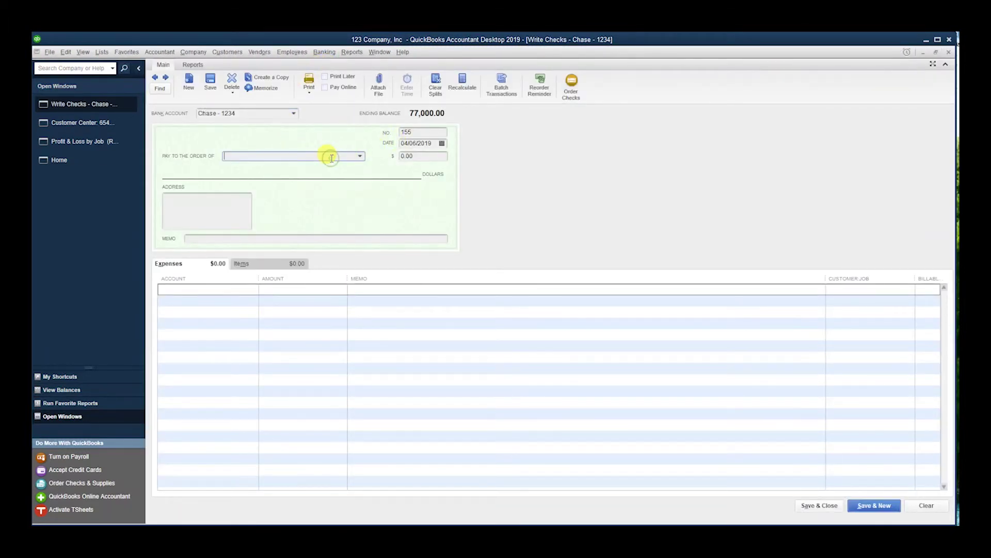
{"action": "left_click", "coordinate": [359, 155]}
{"action": "left_click", "coordinate": [253, 248]}
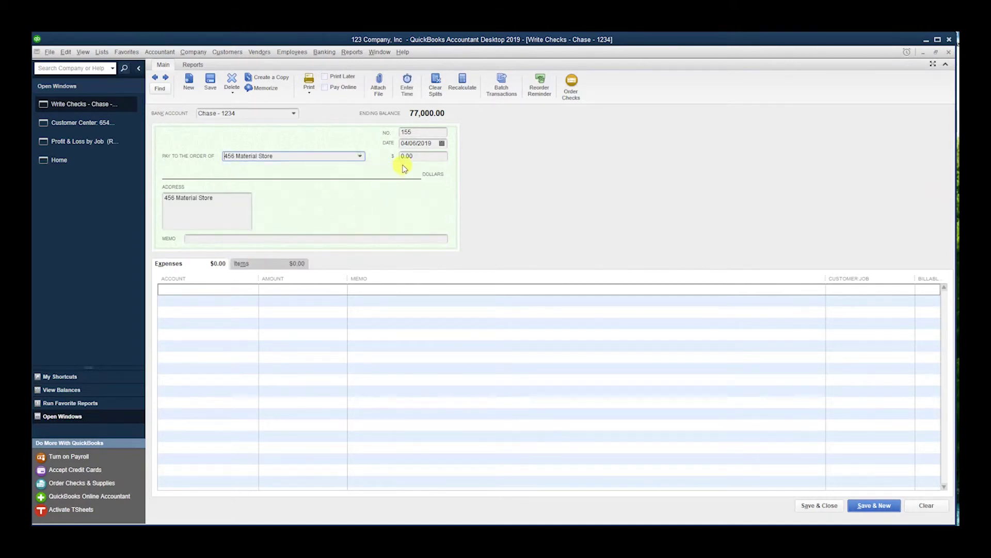
{"action": "left_click", "coordinate": [407, 157]}
{"action": "type", "text": "20"}
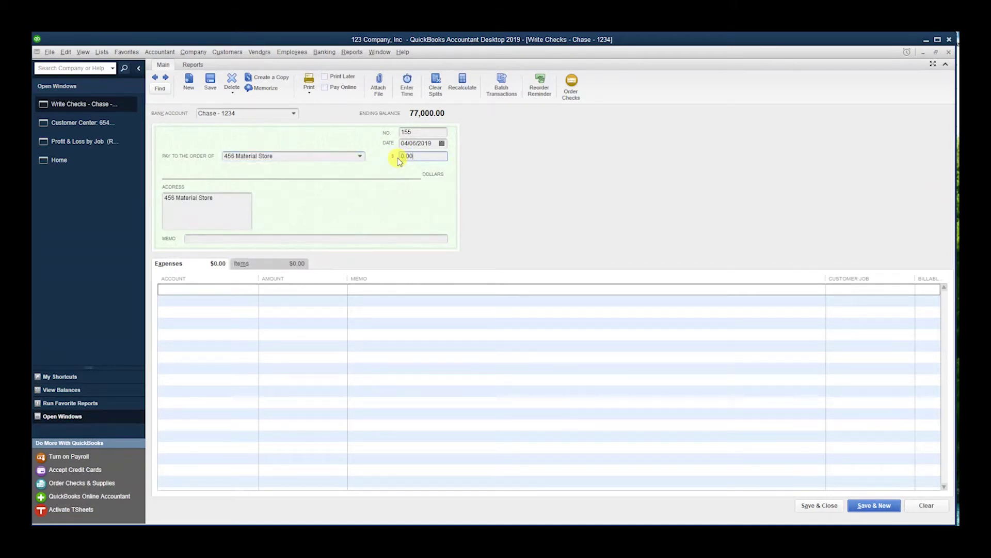
{"action": "type", "text": "000"}
{"action": "key", "text": "Tab"}
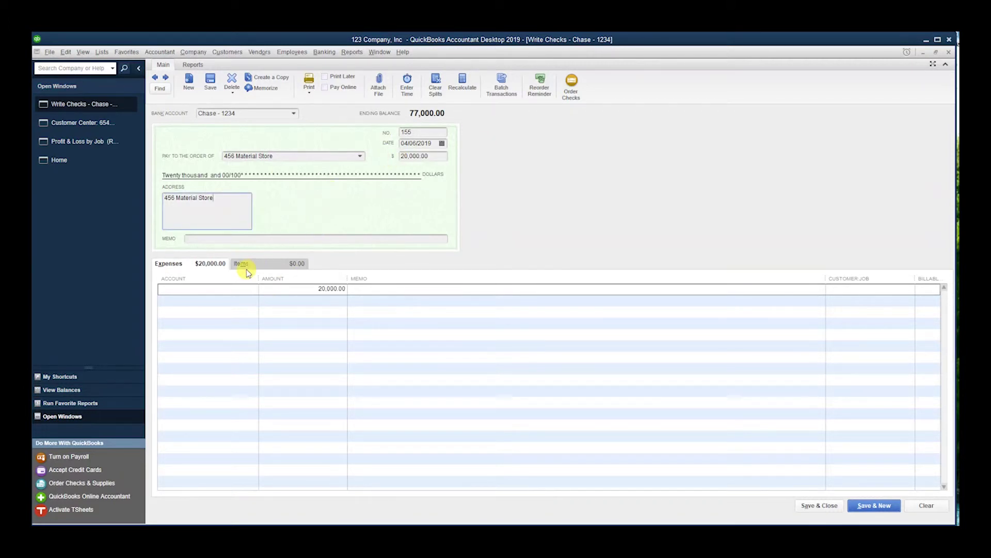
Charge it to Construction Materials Costs for the Commercial job, not billable, and save.
{"action": "left_click", "coordinate": [230, 289]}
{"action": "type", "text": "Construction in Progress"}
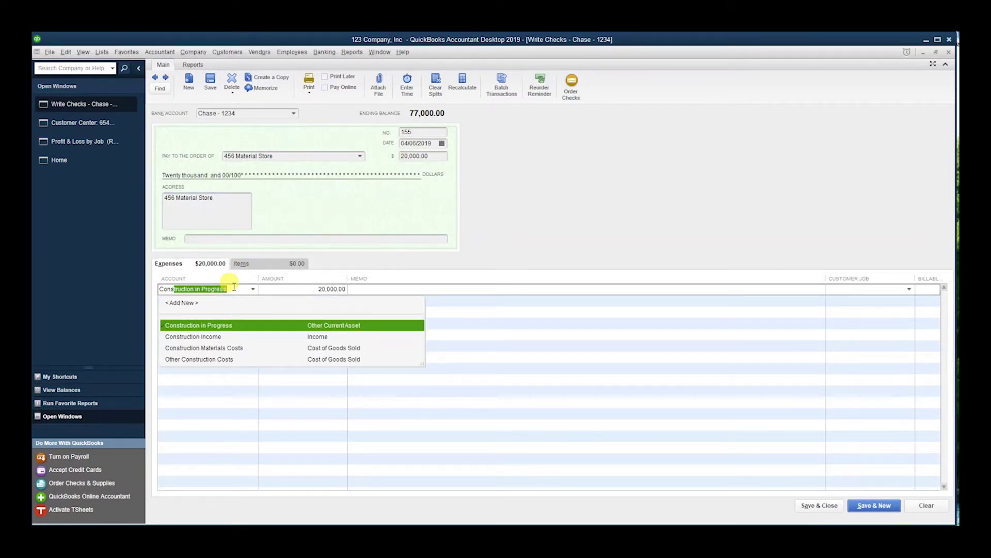
{"action": "left_click", "coordinate": [231, 347]}
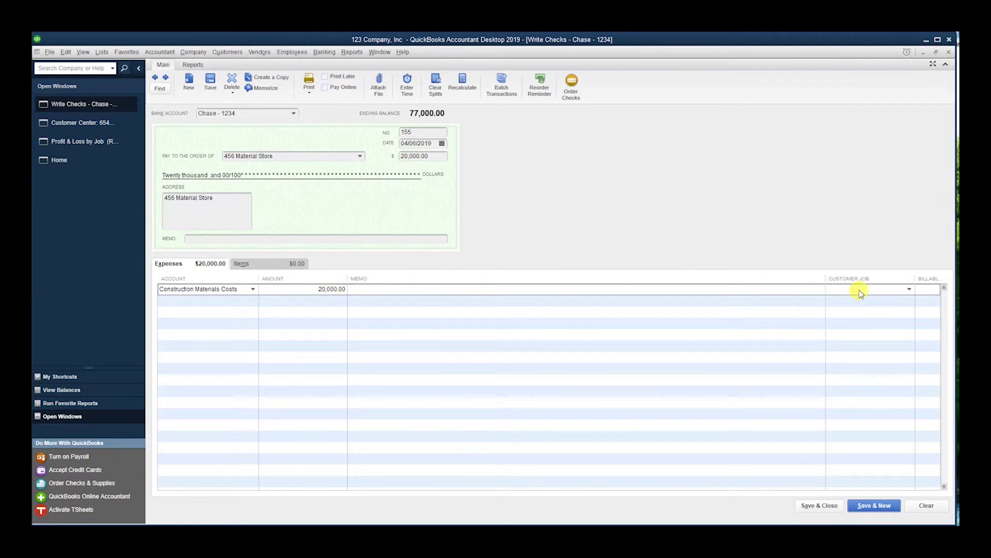
{"action": "left_click", "coordinate": [909, 289]}
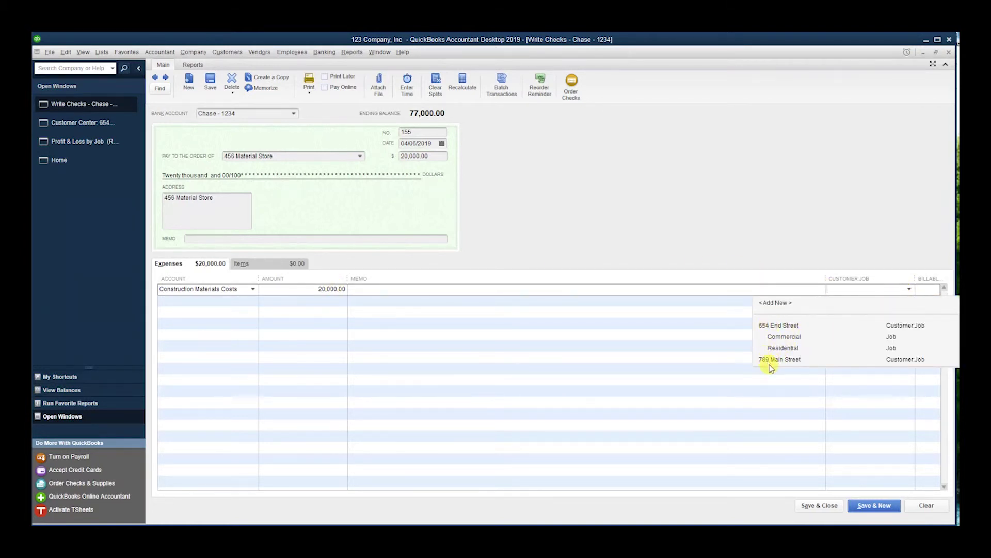
{"action": "left_click", "coordinate": [784, 338]}
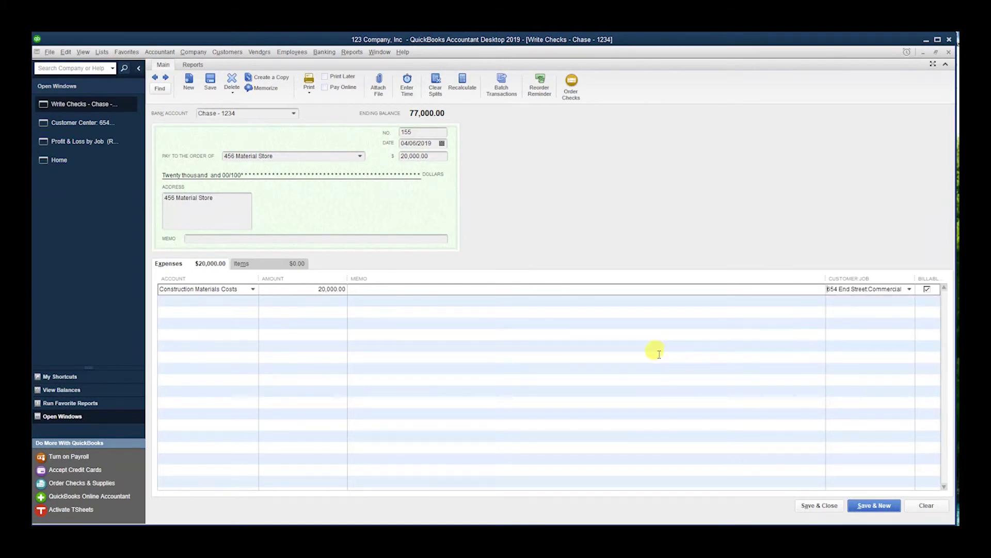
{"action": "key", "text": "Tab"}
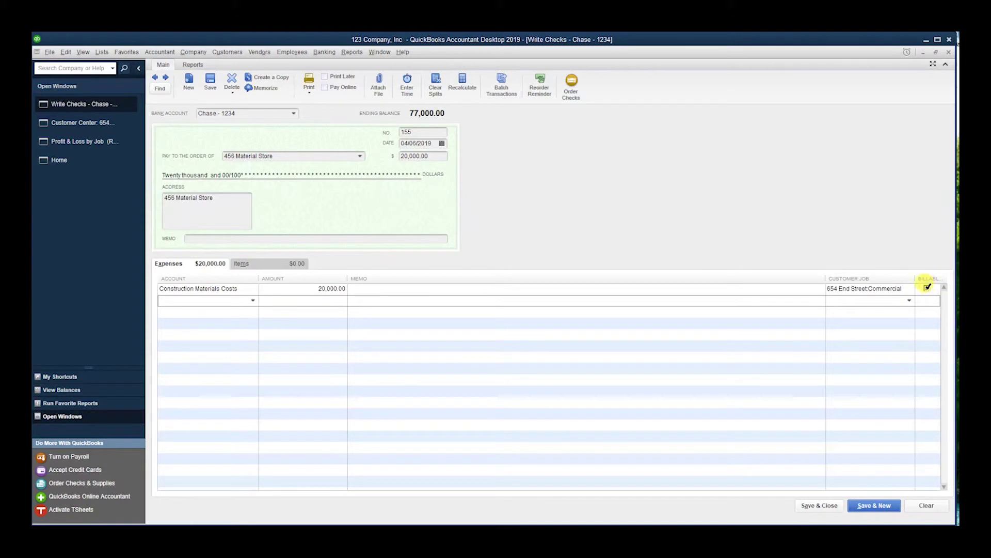
{"action": "left_click", "coordinate": [926, 288]}
{"action": "left_click", "coordinate": [497, 308]}
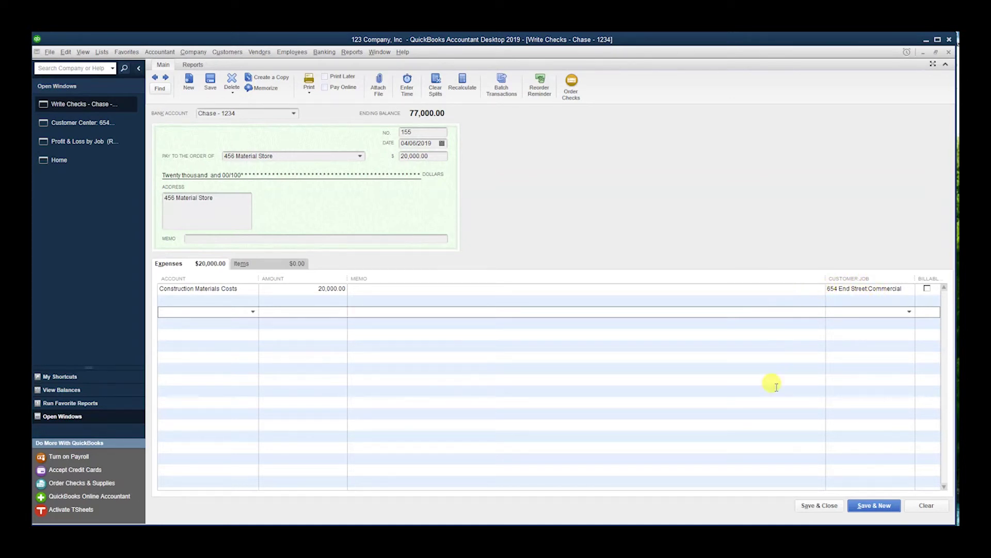
{"action": "left_click", "coordinate": [812, 505]}
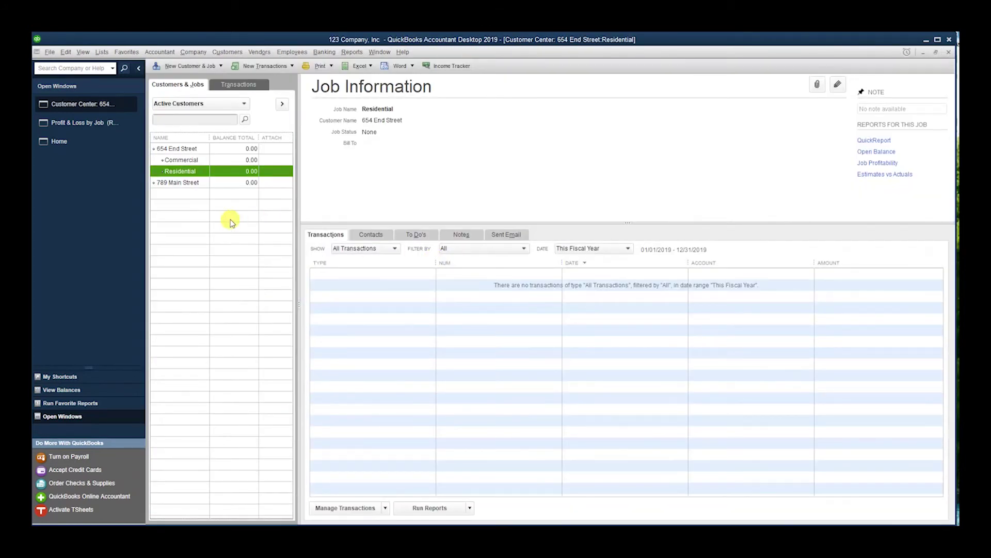
Run Profit & Loss by Job, check Commercial's 20,000.00 materials cost, and equalize column widths.
{"action": "left_click", "coordinate": [353, 51]}
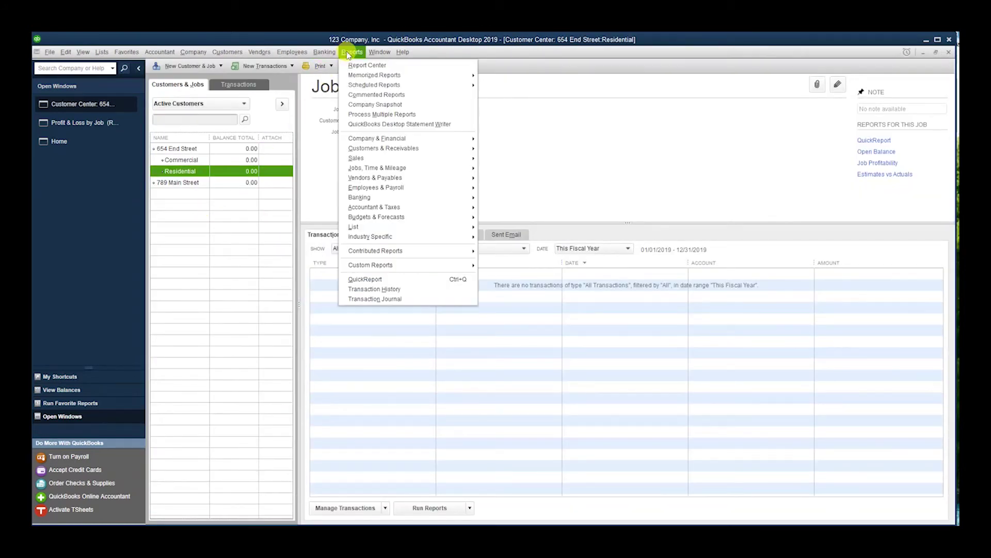
{"action": "mouse_move", "coordinate": [377, 138]}
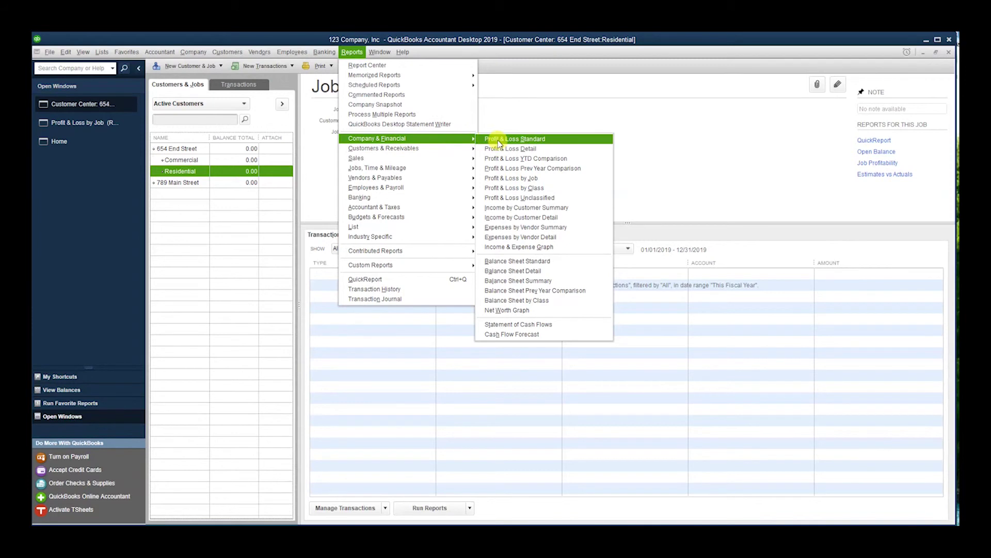
{"action": "left_click", "coordinate": [527, 174]}
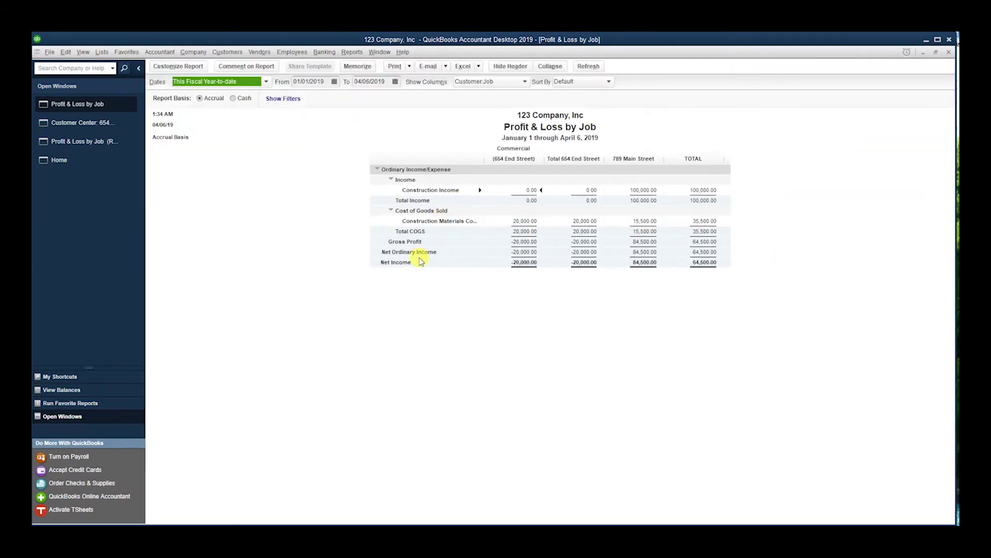
{"action": "left_click", "coordinate": [584, 221]}
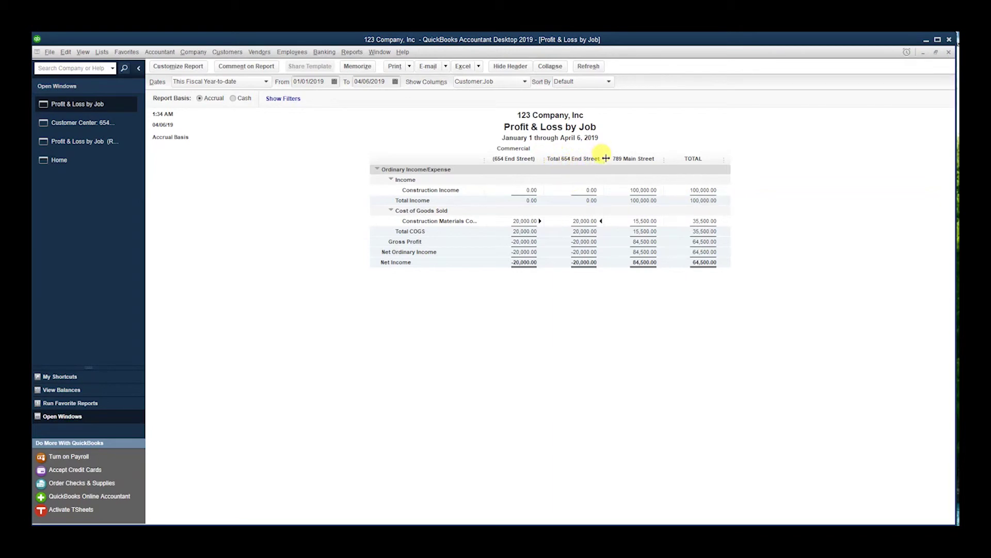
{"action": "left_click_drag", "start_coordinate": [545, 159], "coordinate": [550, 159]}
{"action": "left_click", "coordinate": [326, 165]}
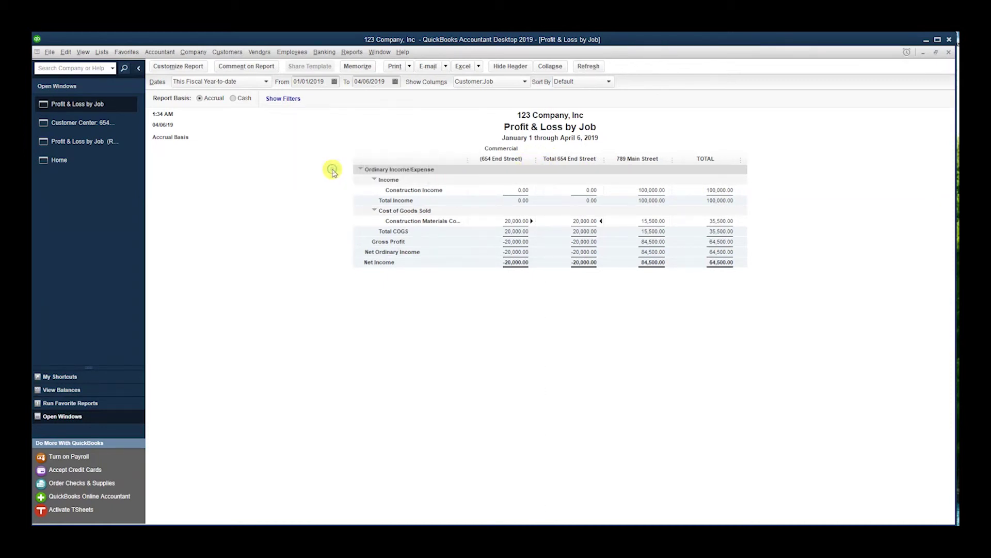